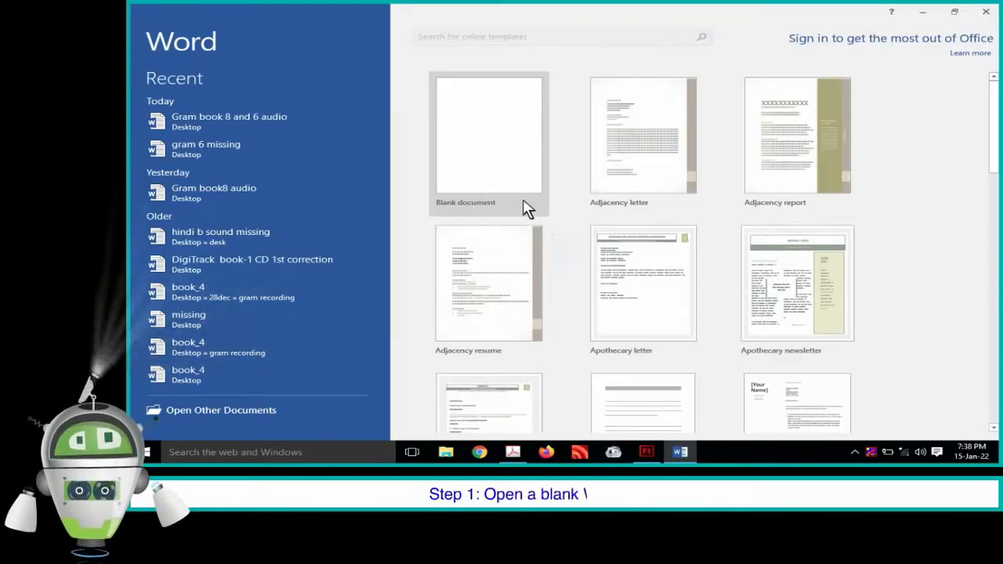
Create a new blank document, Document1, from the start screen.
click(481, 156)
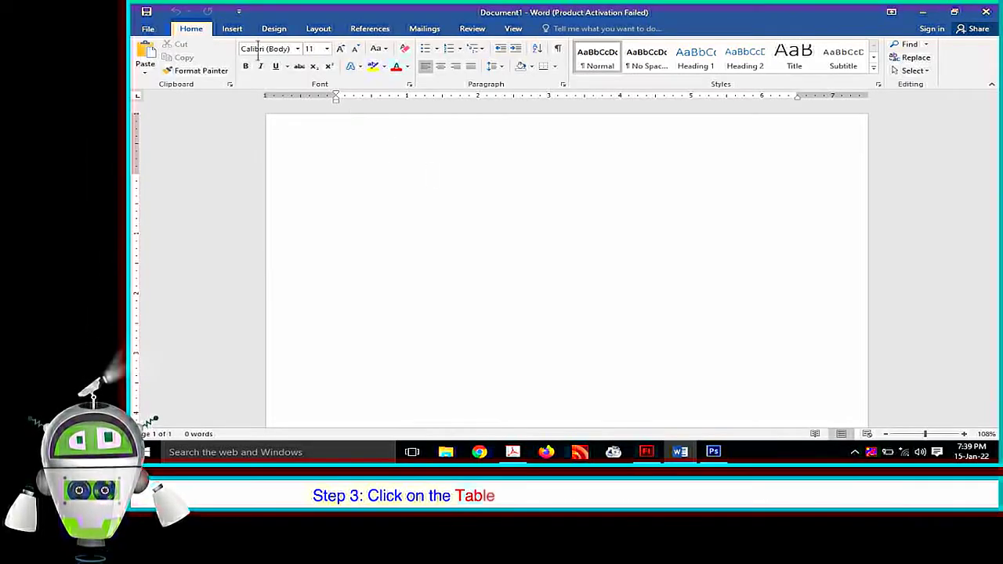
click(232, 29)
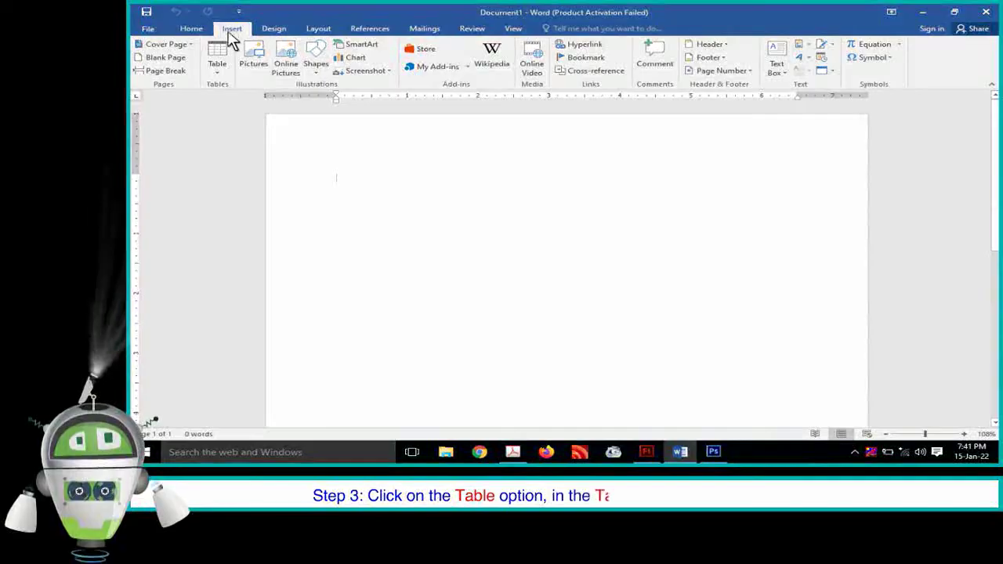
click(216, 74)
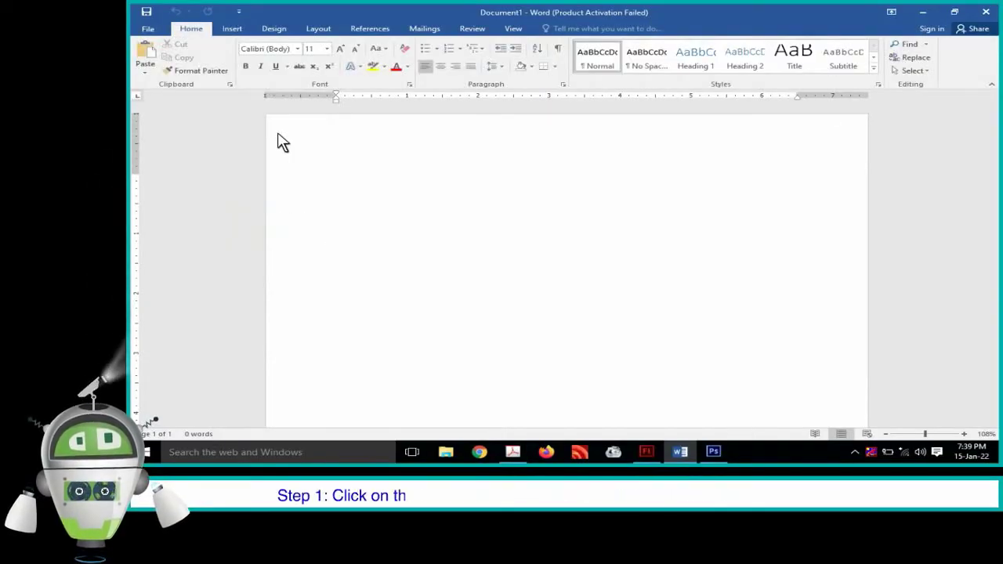
Insert a table with 8 columns and 5 rows using the Insert Table dialog.
click(228, 29)
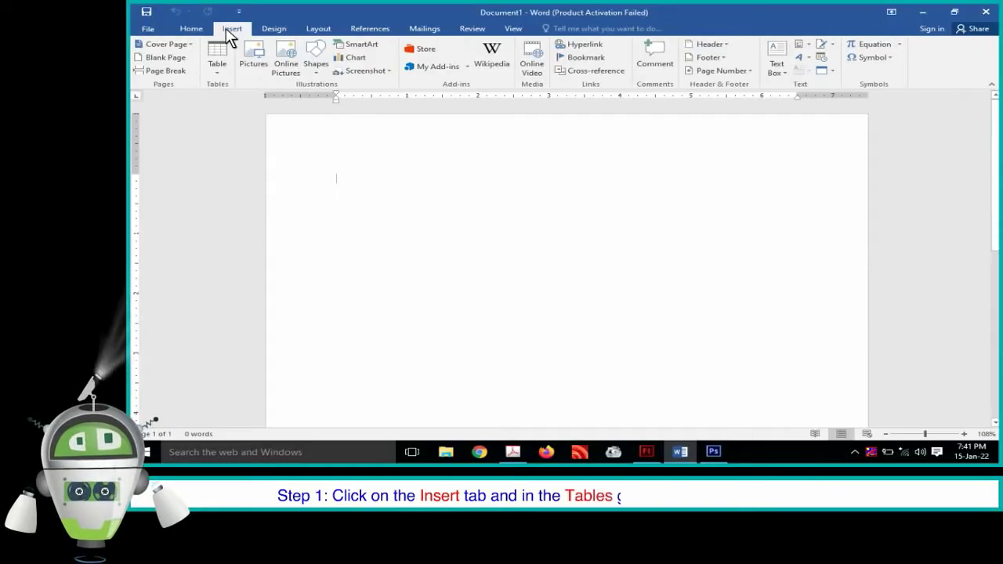
click(220, 78)
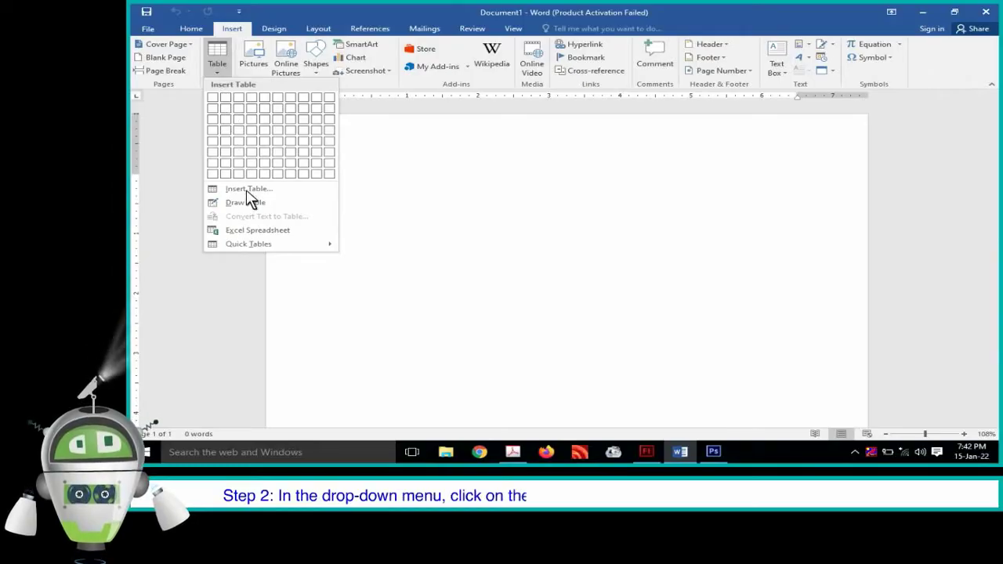
click(246, 190)
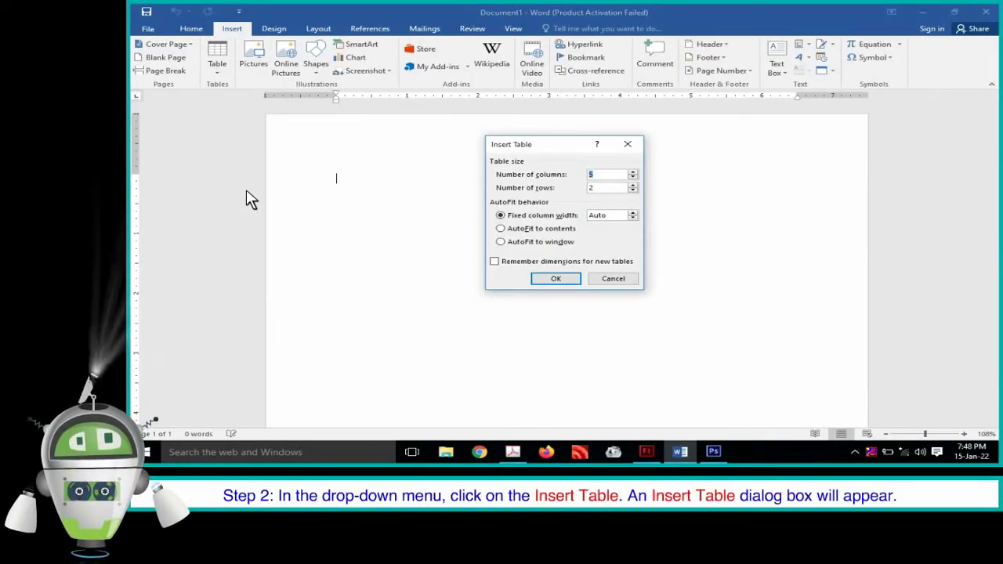
text(8)
key(Tab)
text(5)
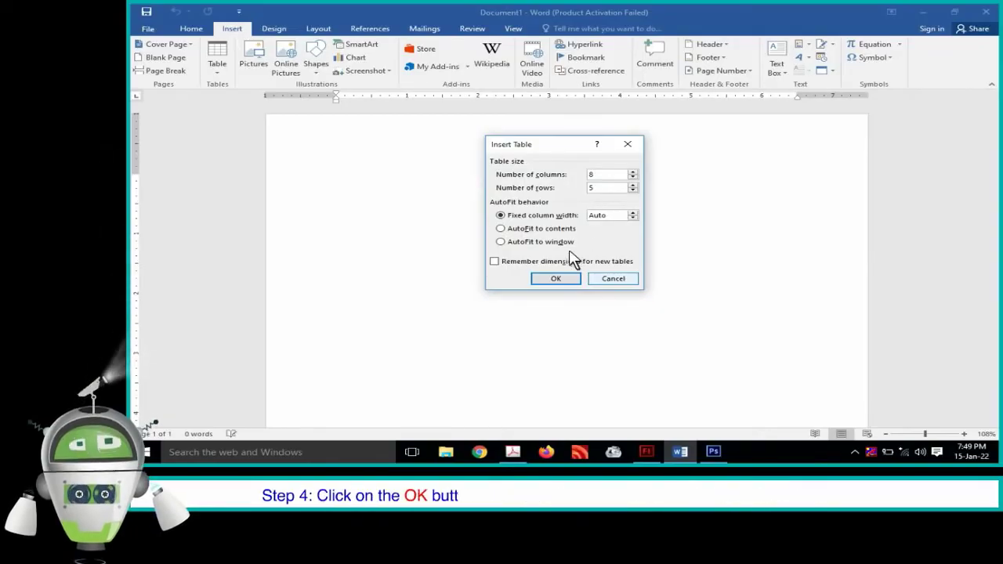
click(554, 280)
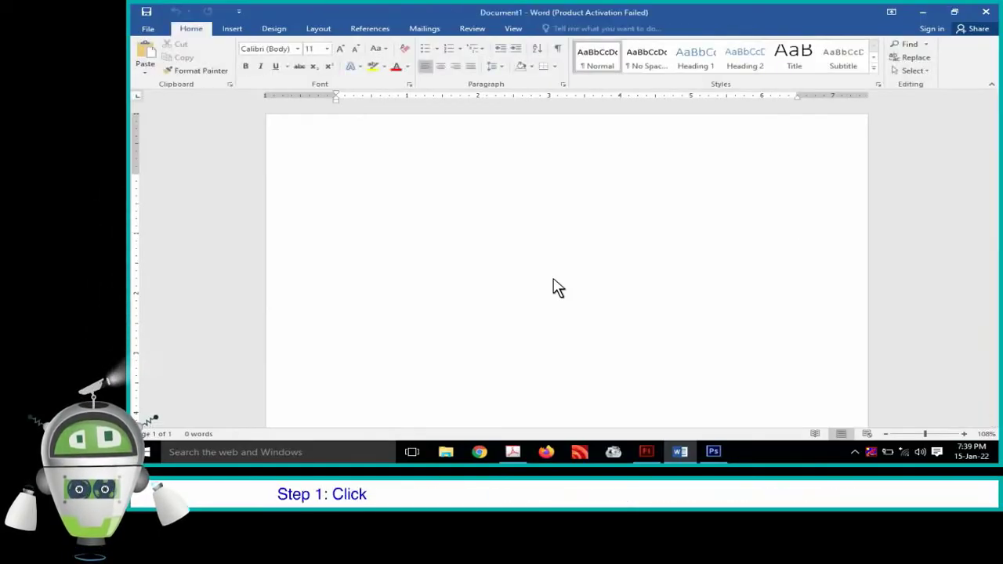
click(232, 31)
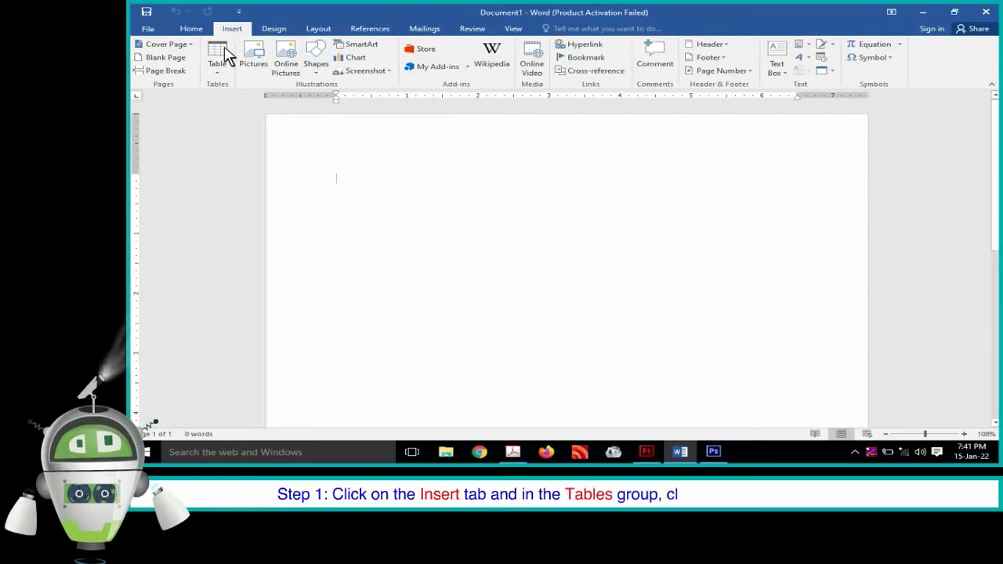
click(218, 75)
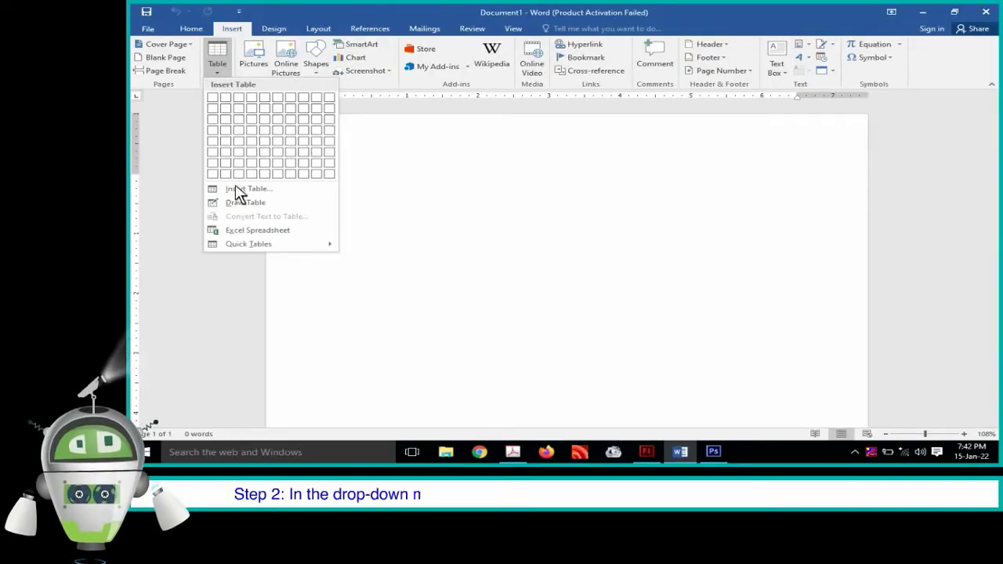
mouse_move(244, 244)
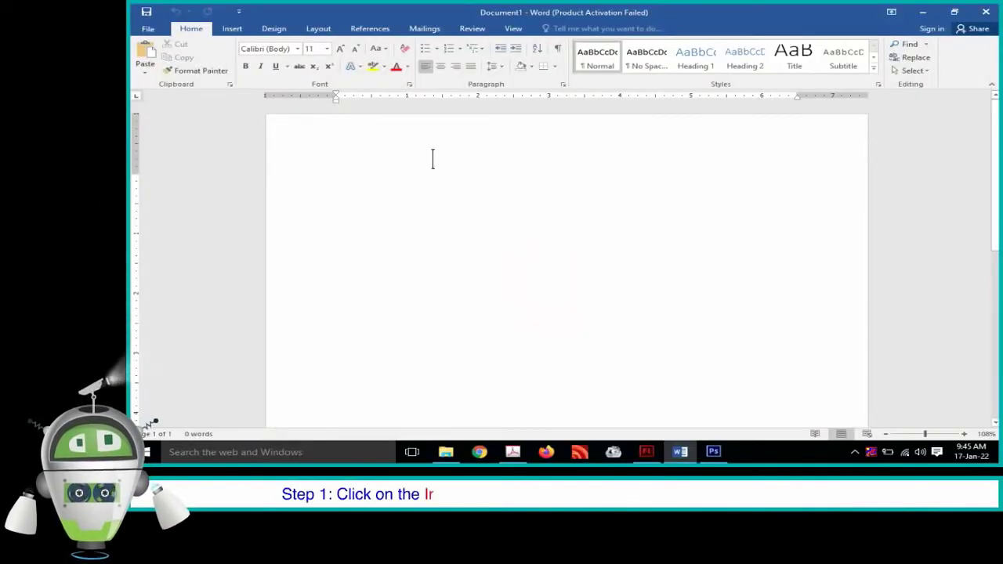
Switch to Draw Table mode to hand-draw a one-column, four-row table.
click(232, 30)
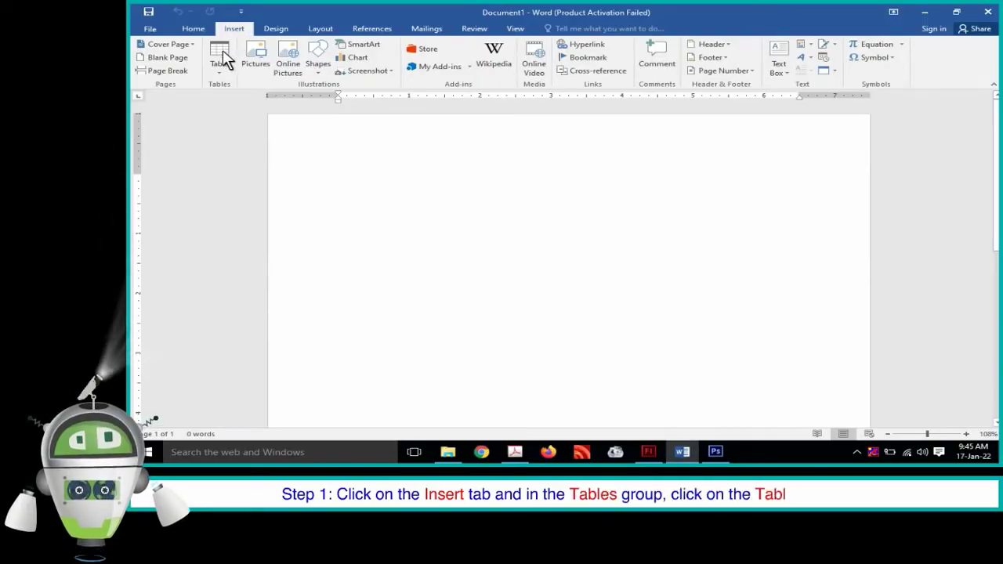
click(221, 52)
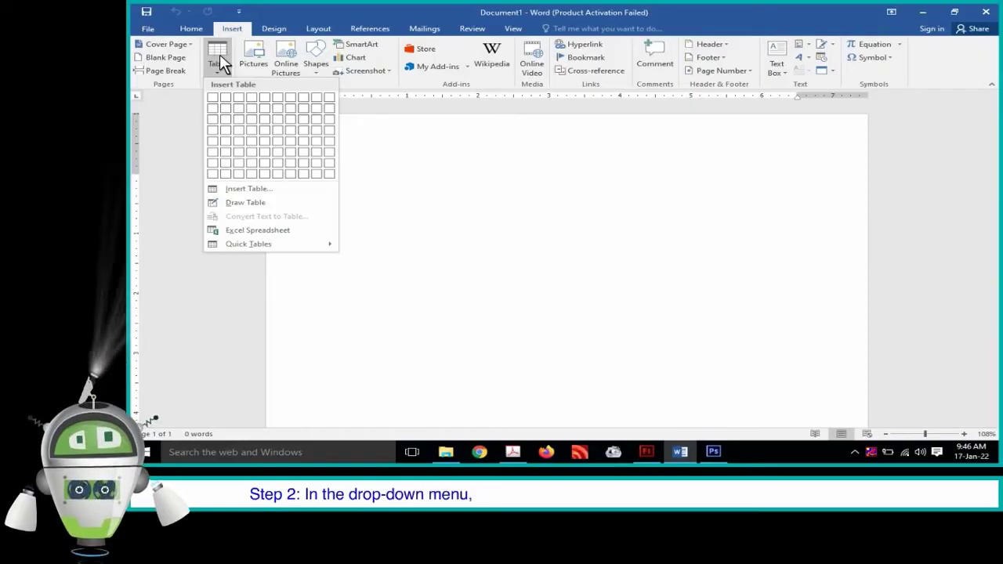
click(246, 202)
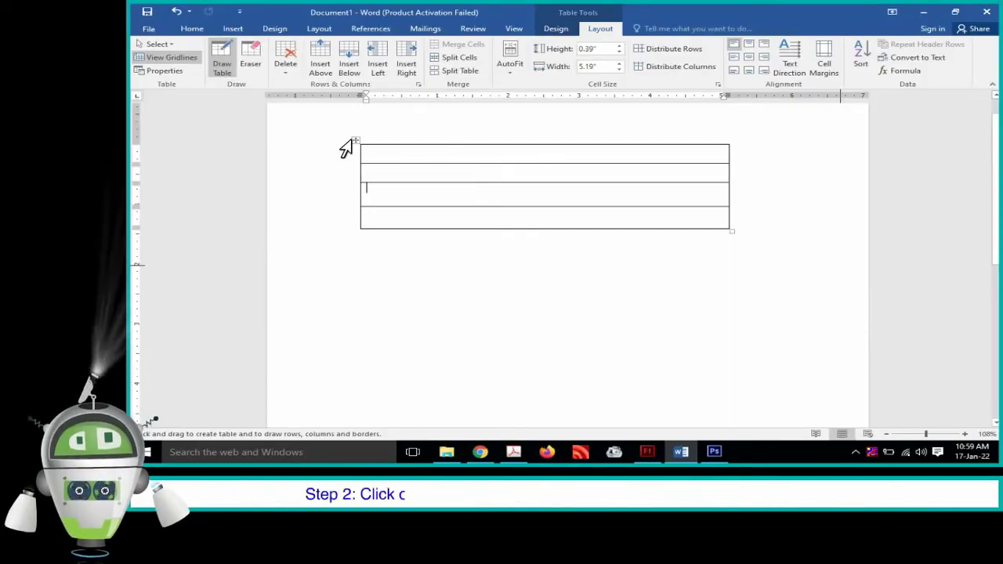
Select the whole hand-drawn table and delete it with Backspace.
click(350, 143)
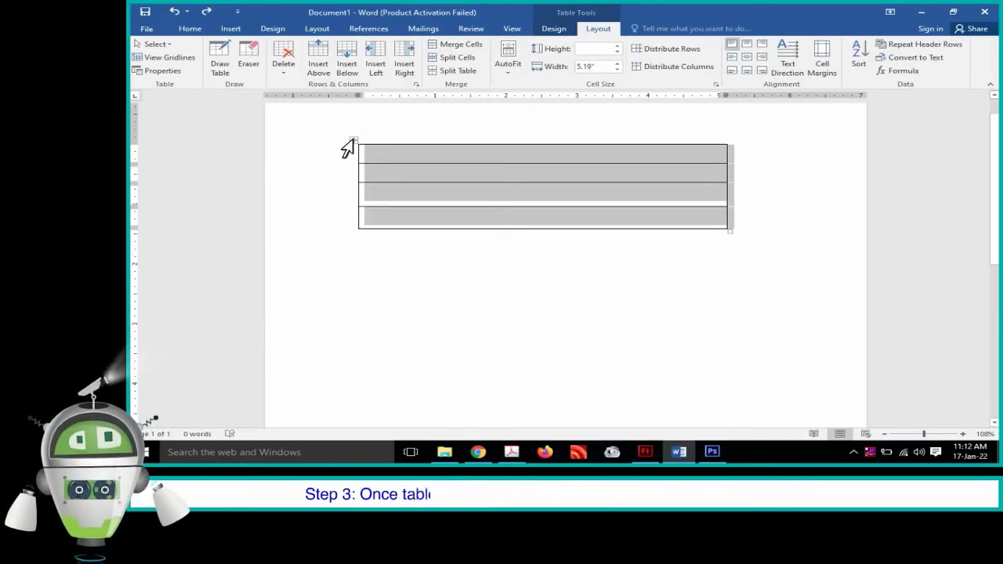
key(BackSpace)
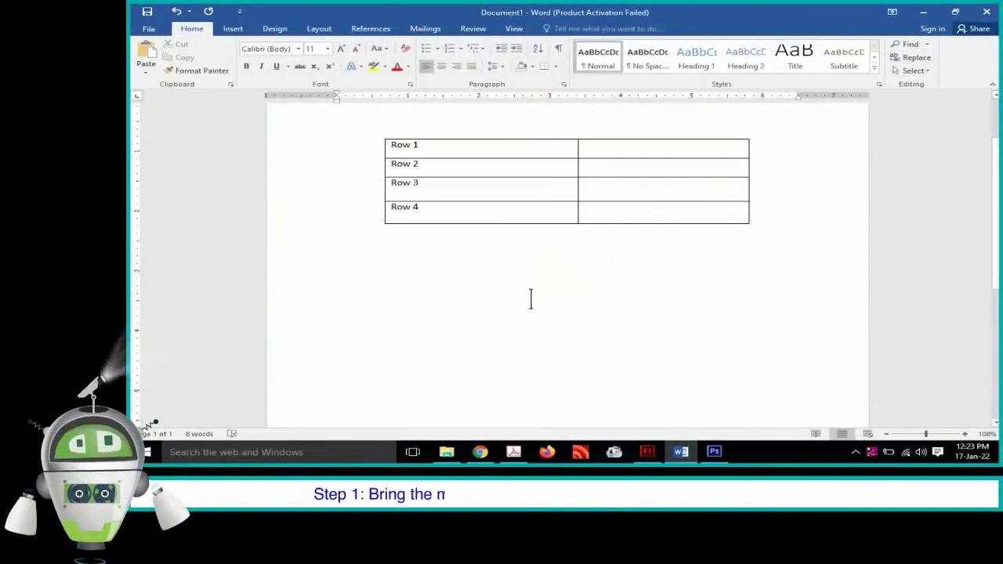
Drag the Row 1–Row 4 table's corner handle down-right to widen columns and heighten rows.
click(464, 149)
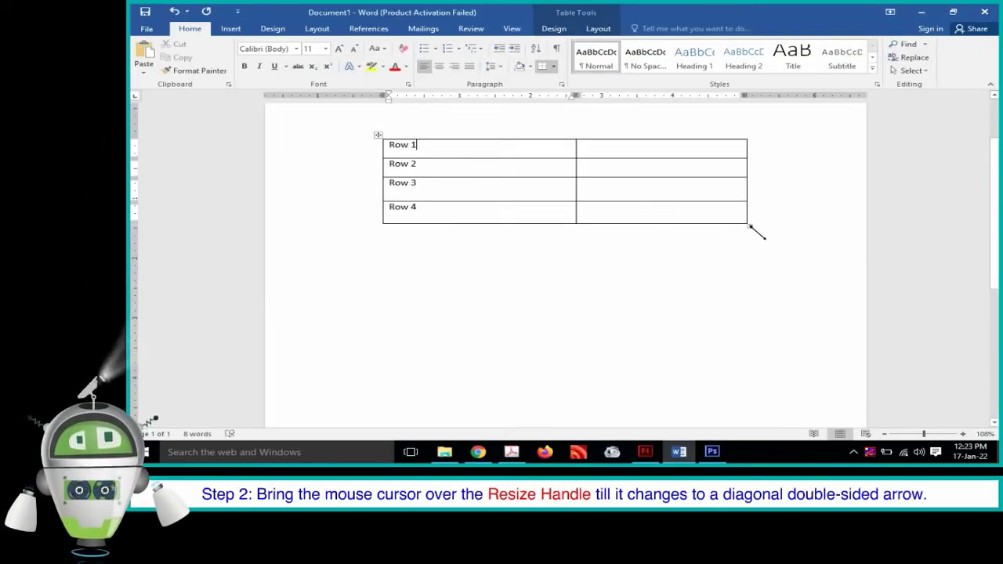
drag(750, 226, 776, 296)
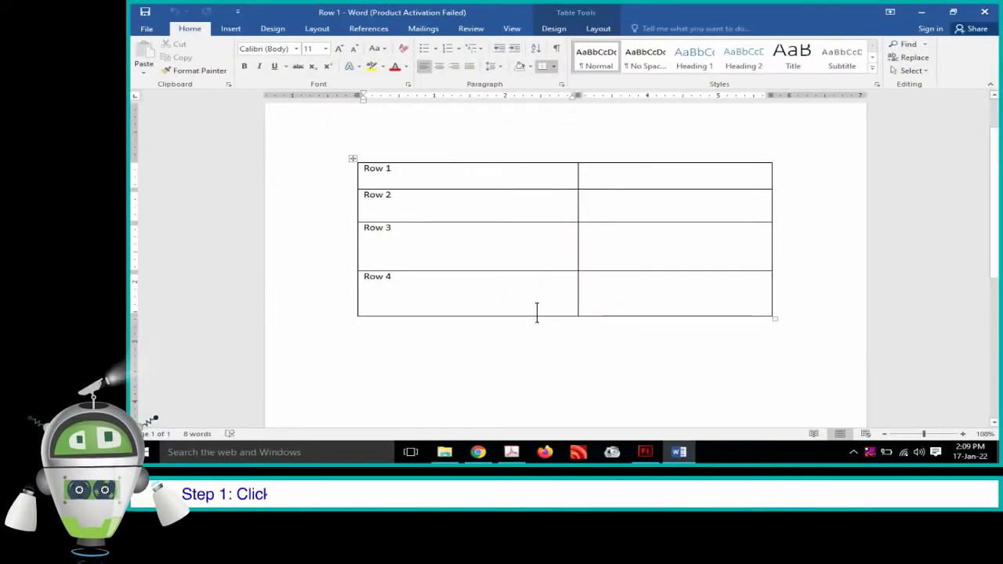
Insert a blank row below Row 3 with Insert Below on the Layout tab.
click(405, 232)
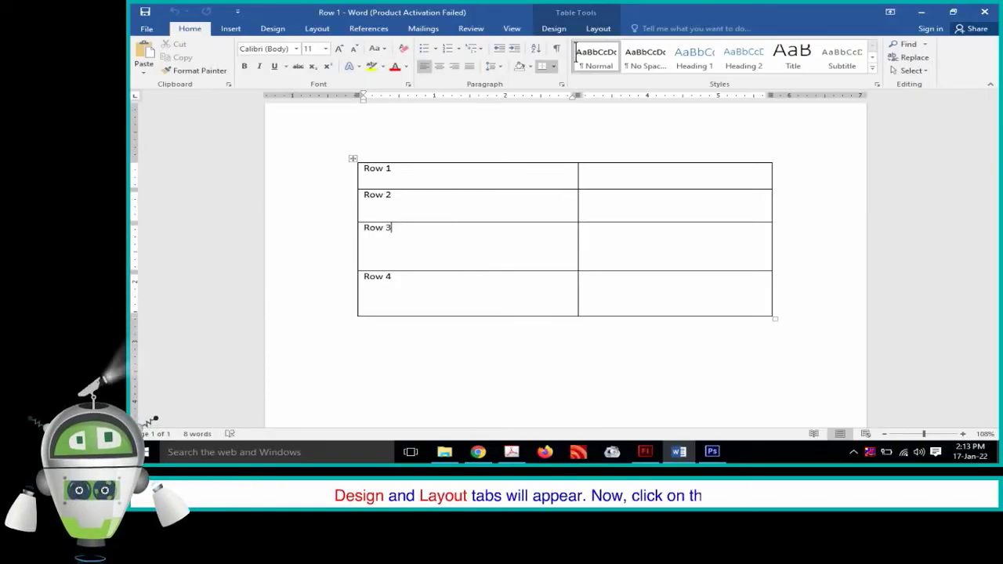
click(597, 29)
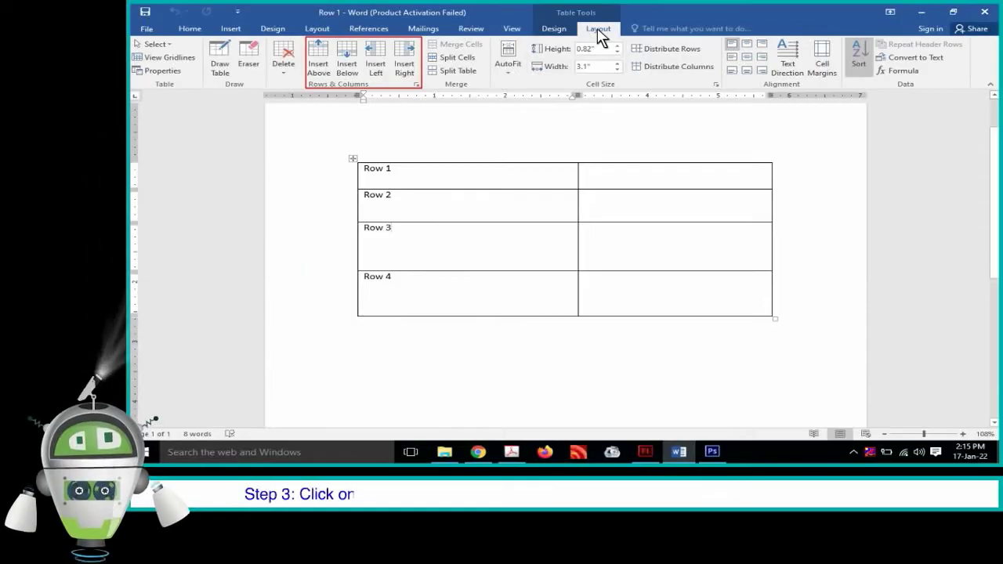
click(347, 58)
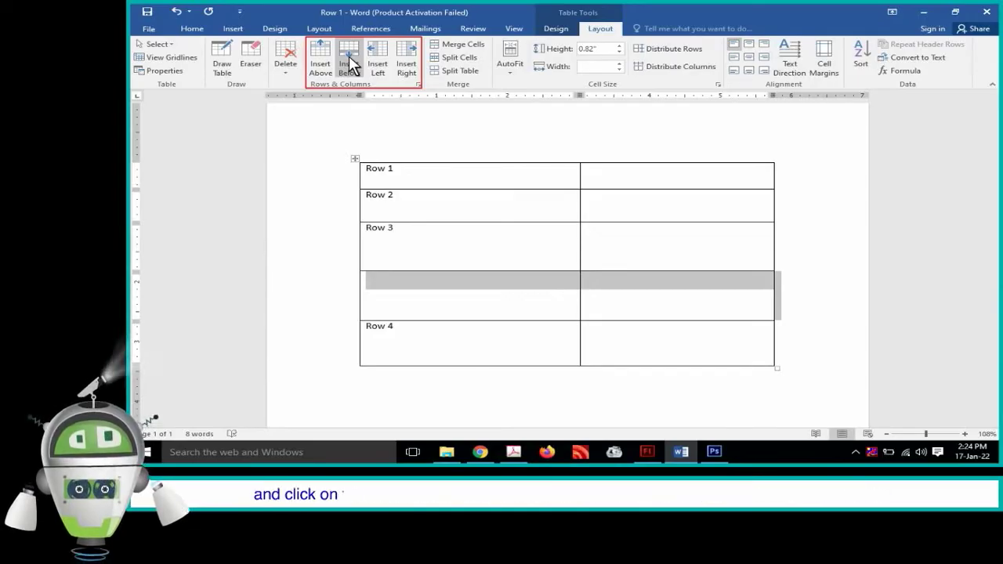
click(326, 56)
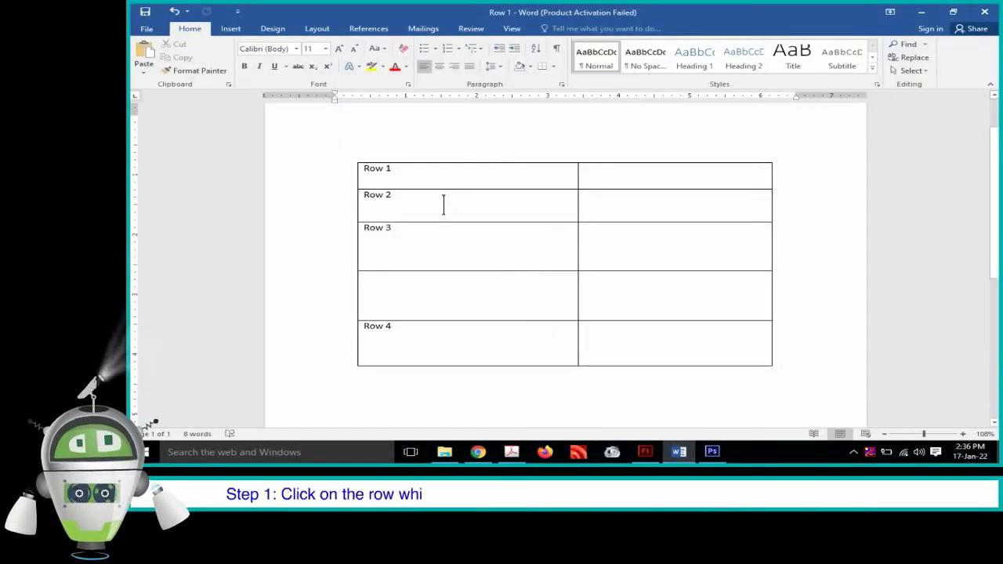
Delete the empty row between Row 3 and Row 4 with Delete Rows.
click(385, 292)
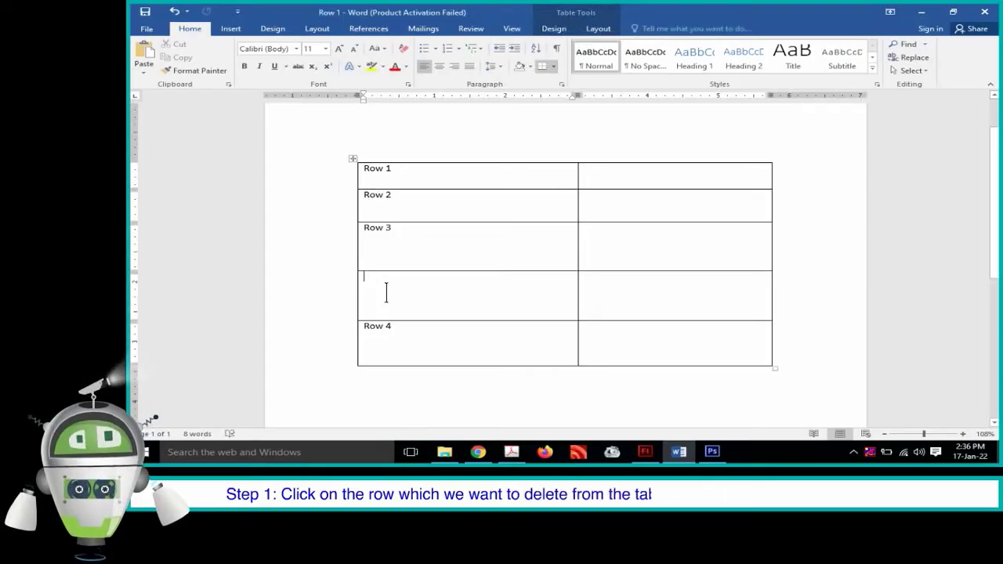
click(597, 29)
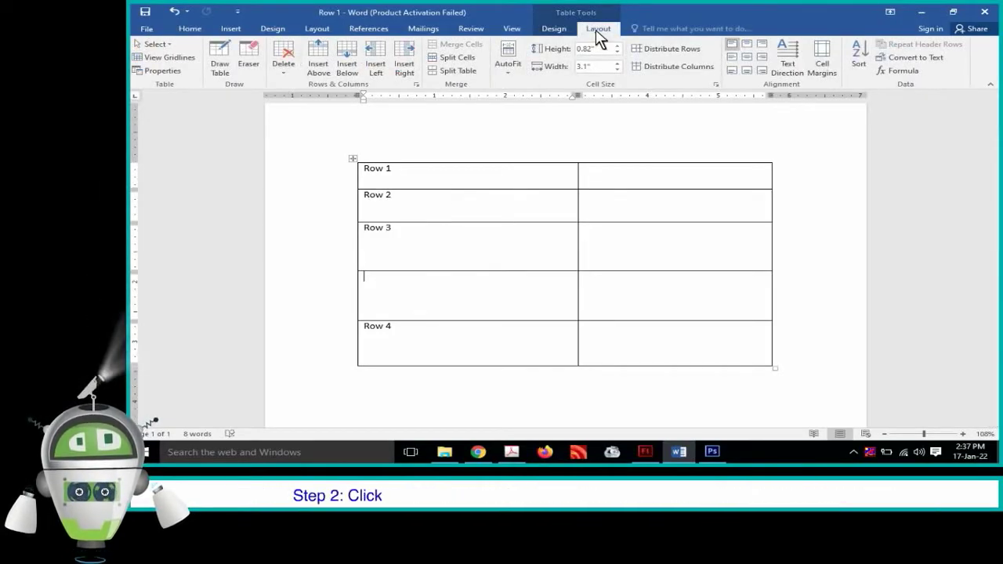
click(287, 58)
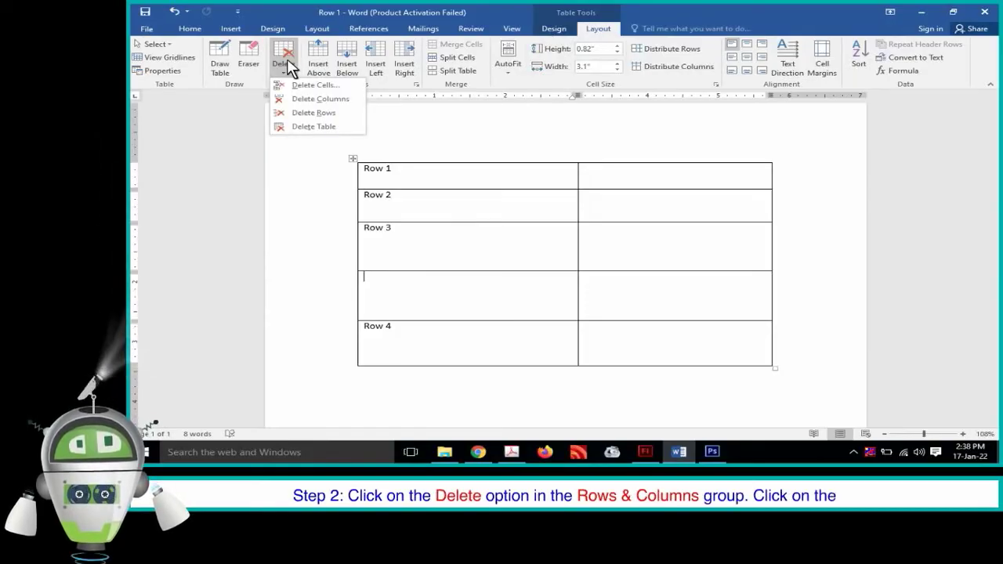
click(314, 112)
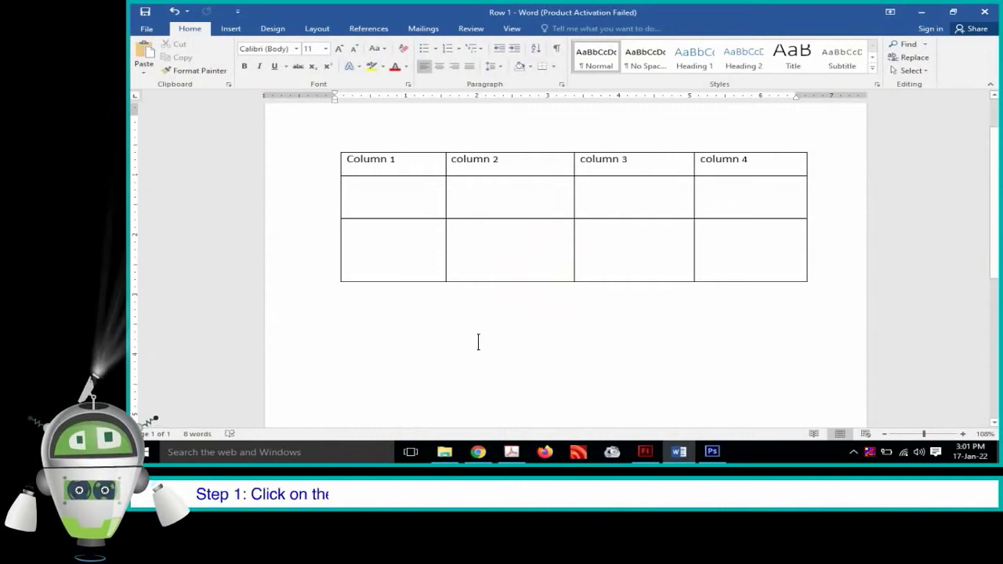
Insert an empty column to the right of Column 1 with Insert Right.
click(419, 163)
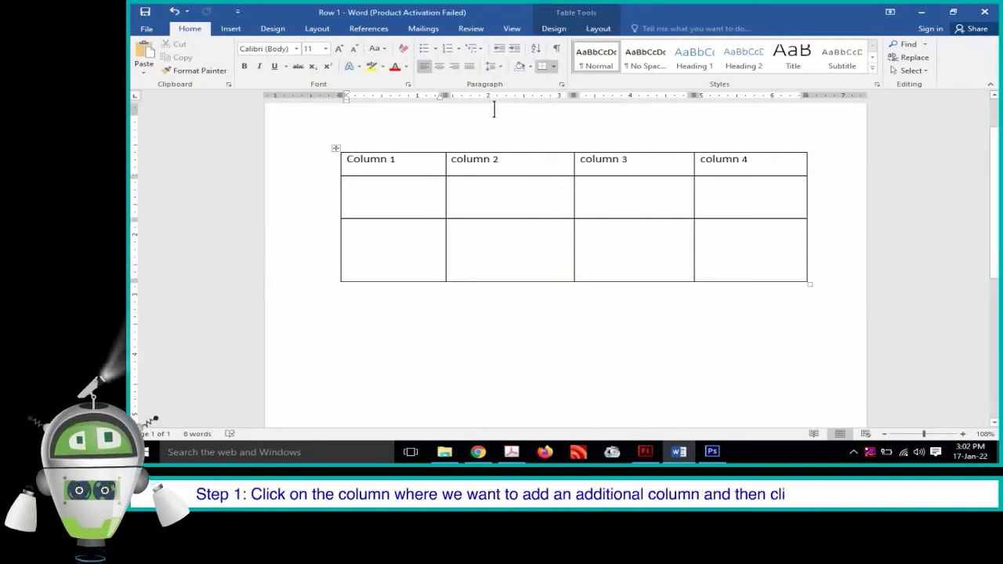
click(599, 29)
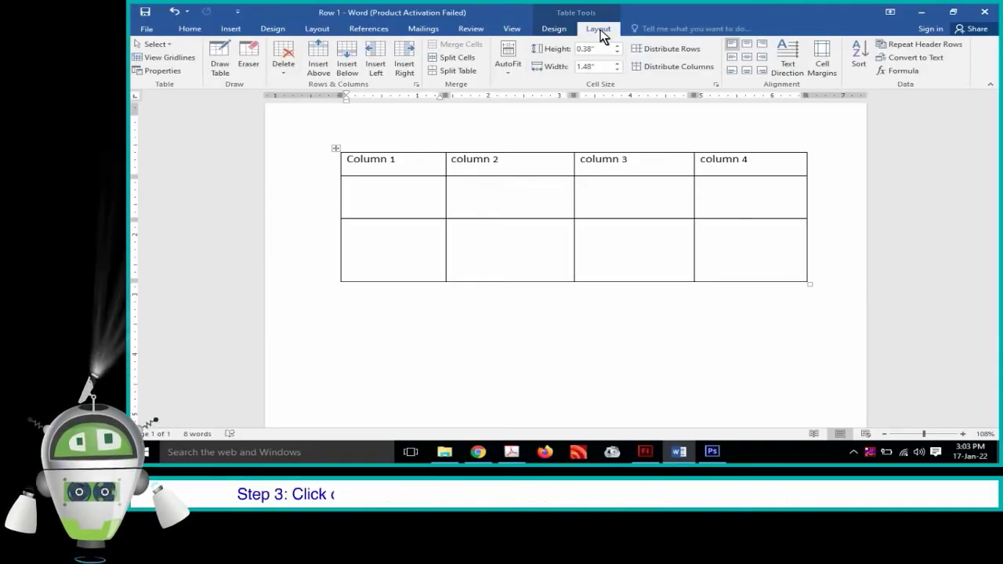
click(376, 64)
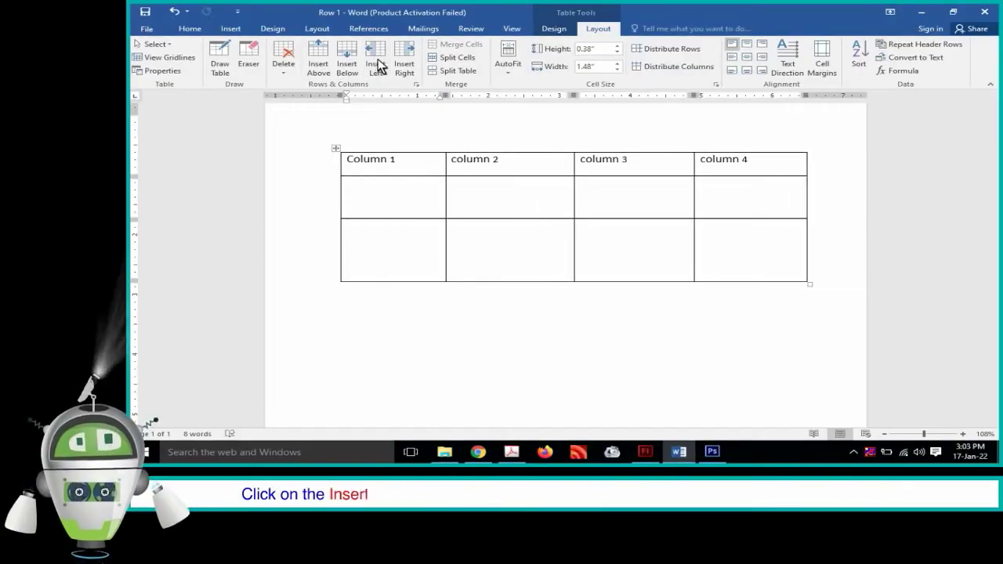
click(403, 64)
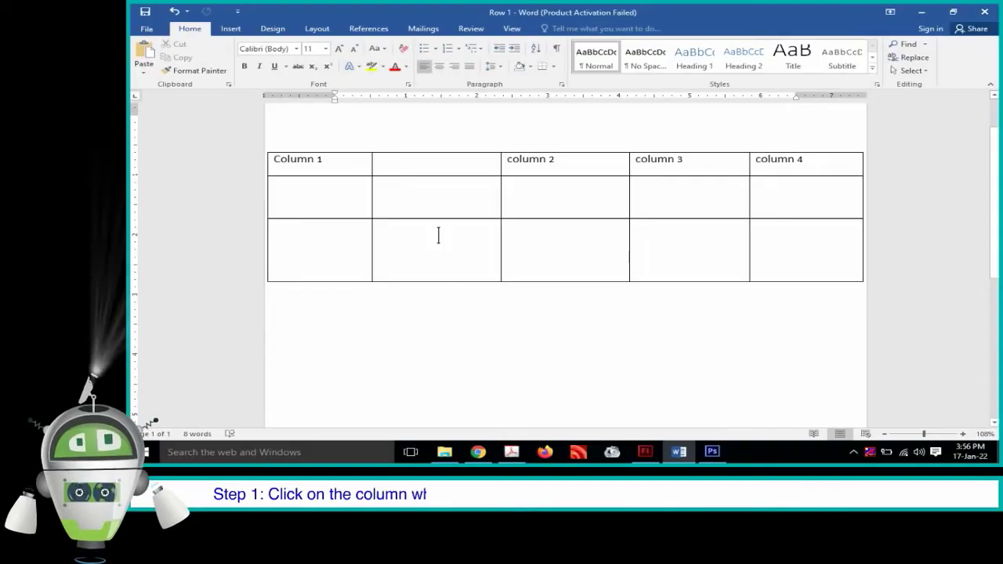
Delete the empty column beside Column 1 with Delete Columns.
click(411, 165)
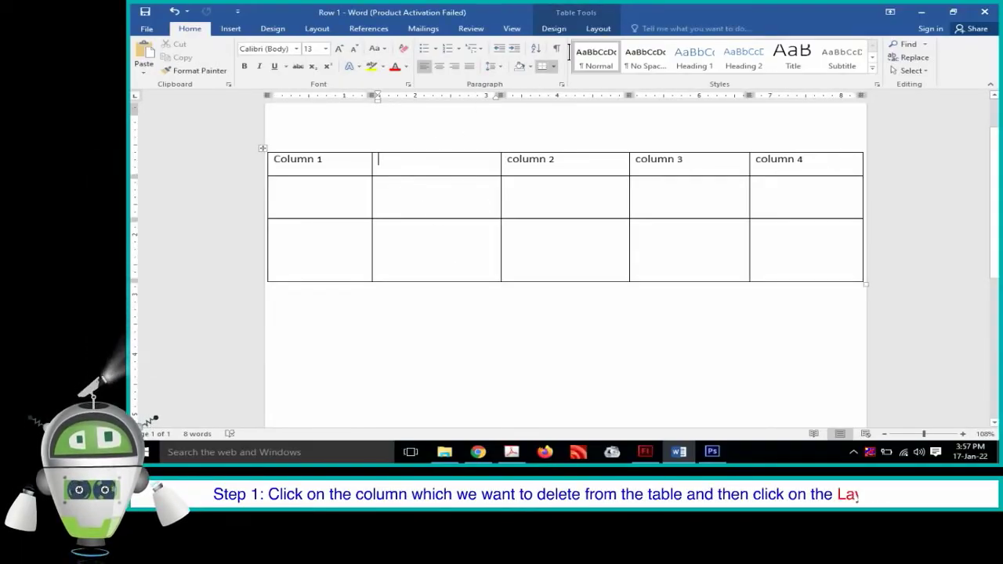
click(598, 29)
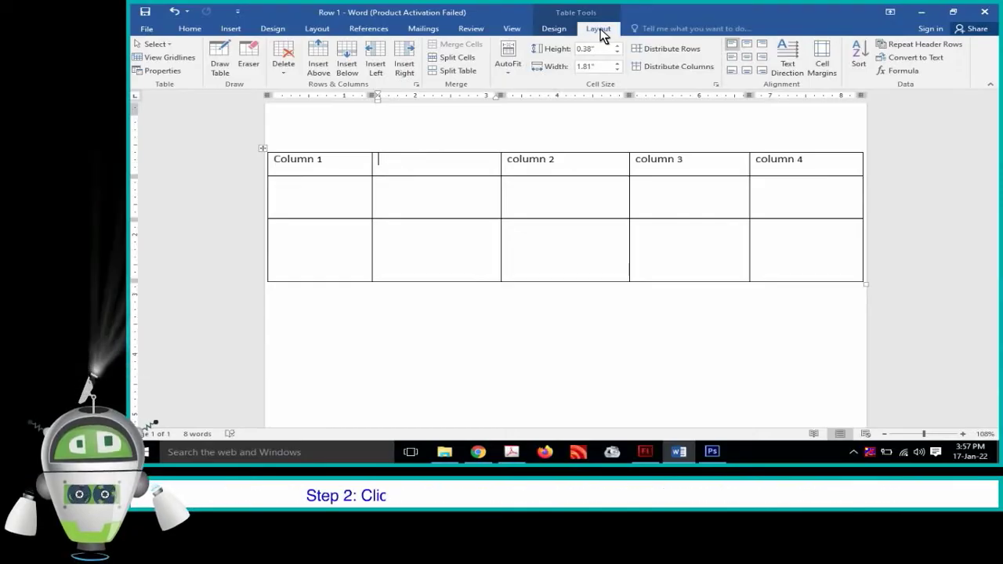
click(283, 71)
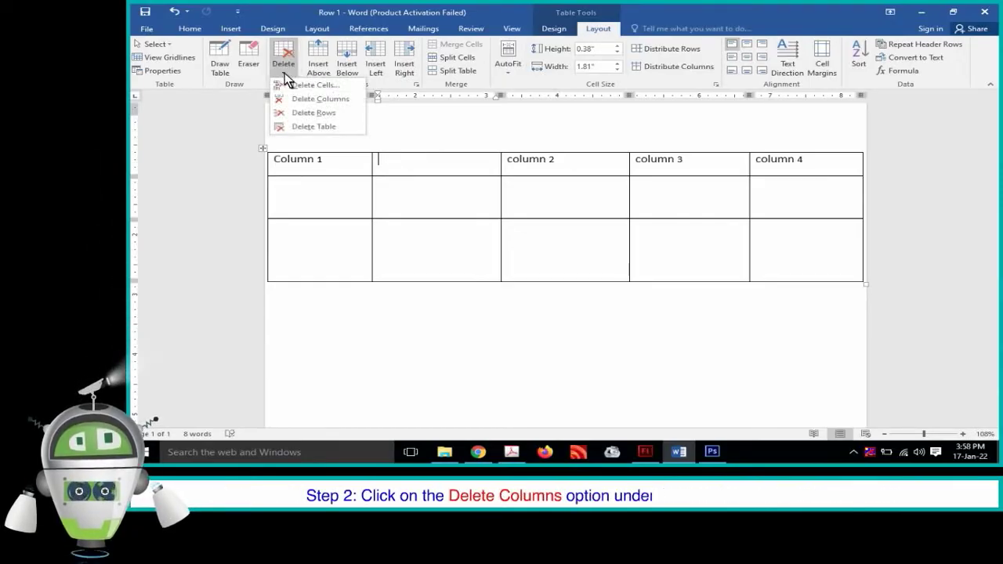
click(304, 99)
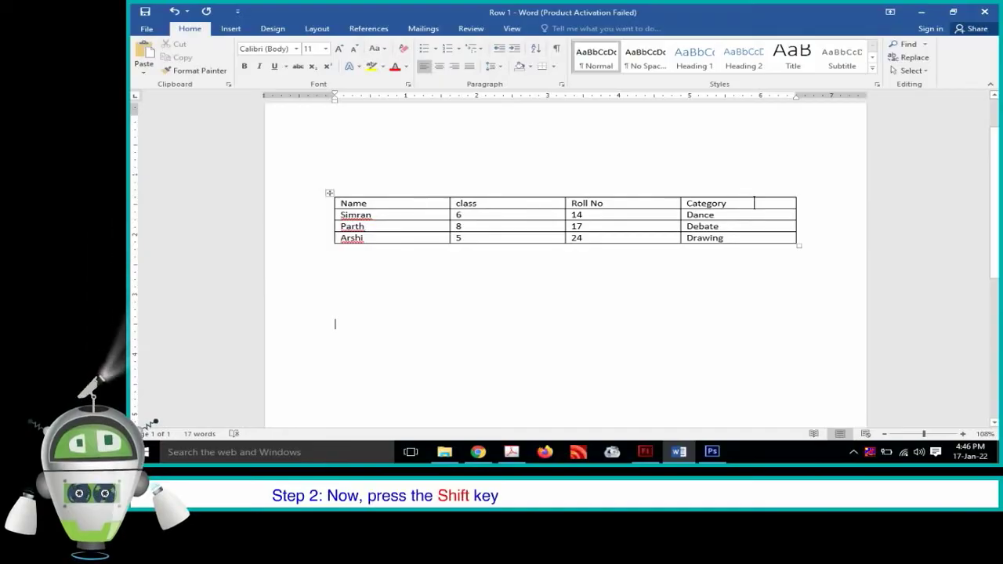
Select the header row and merge its Name, class, Roll No and Category cells into one.
shift+click(754, 202)
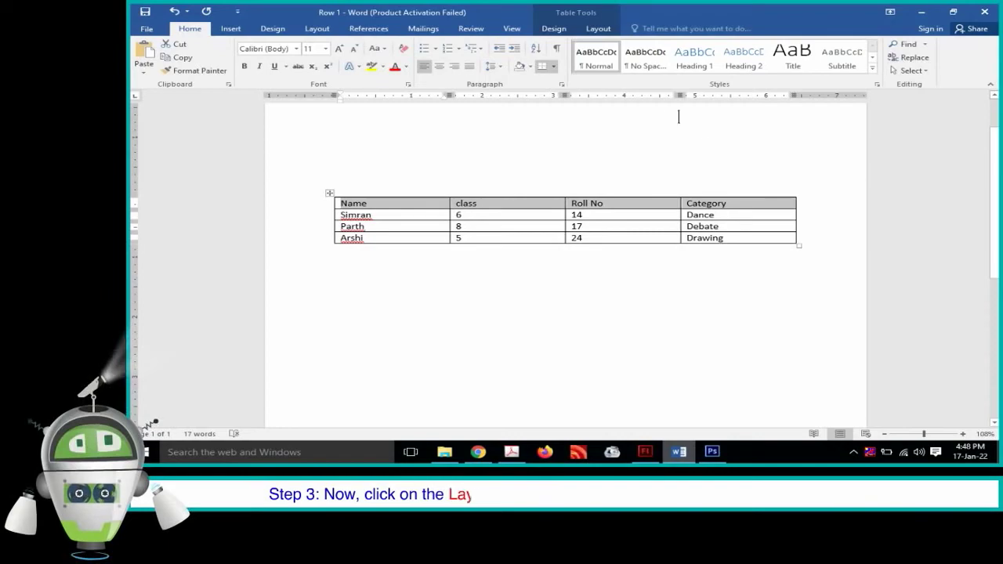
click(601, 30)
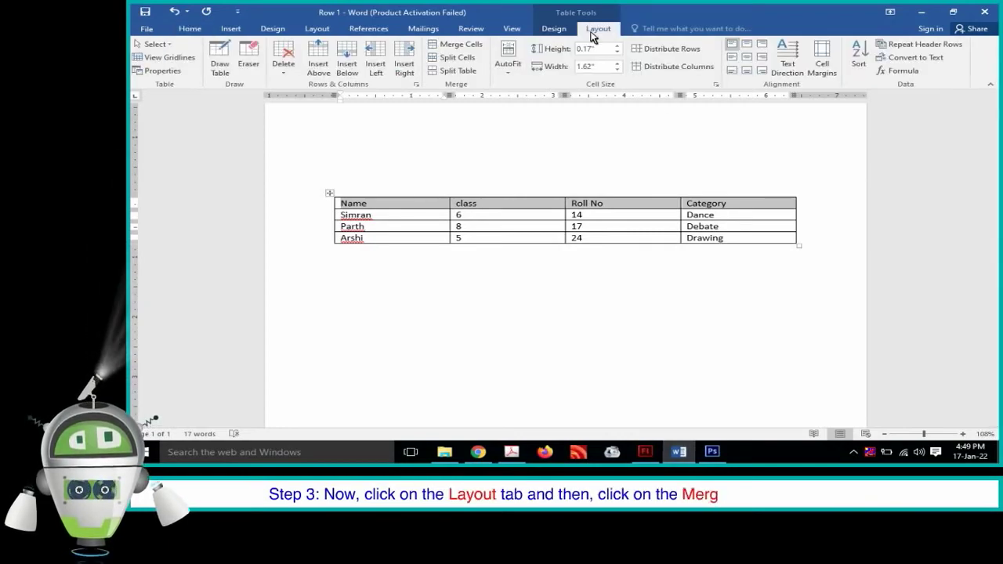
click(456, 44)
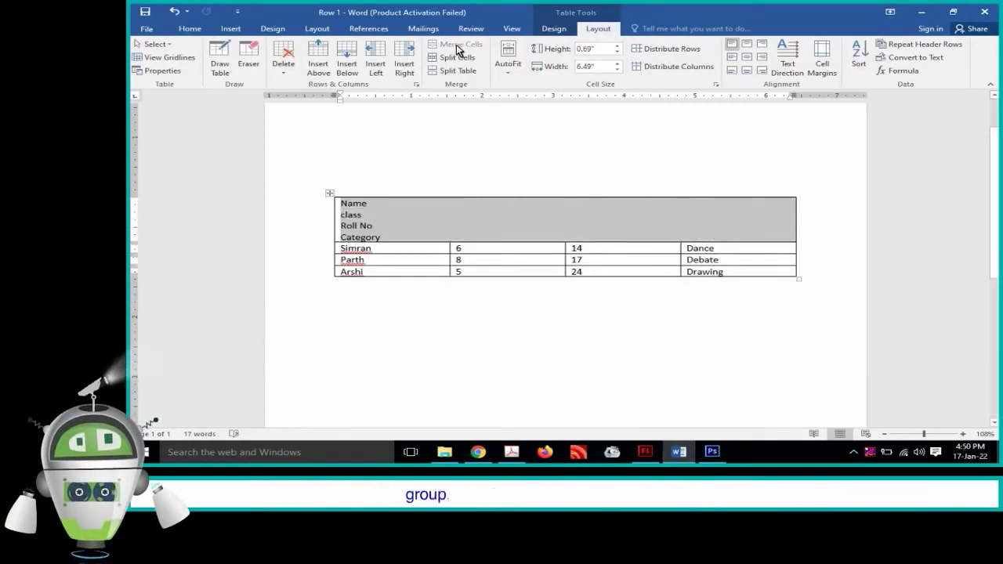